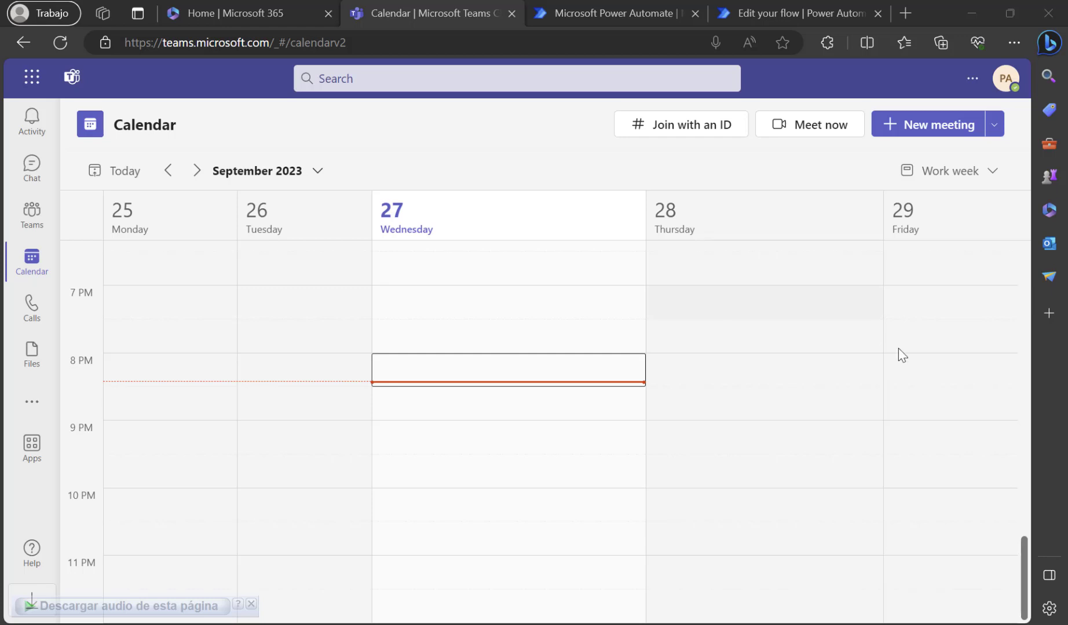
Step: Start a new meeting in the Wednesday 8:30 PM slot titled 'Automate the world'
click(488, 416)
click(488, 415)
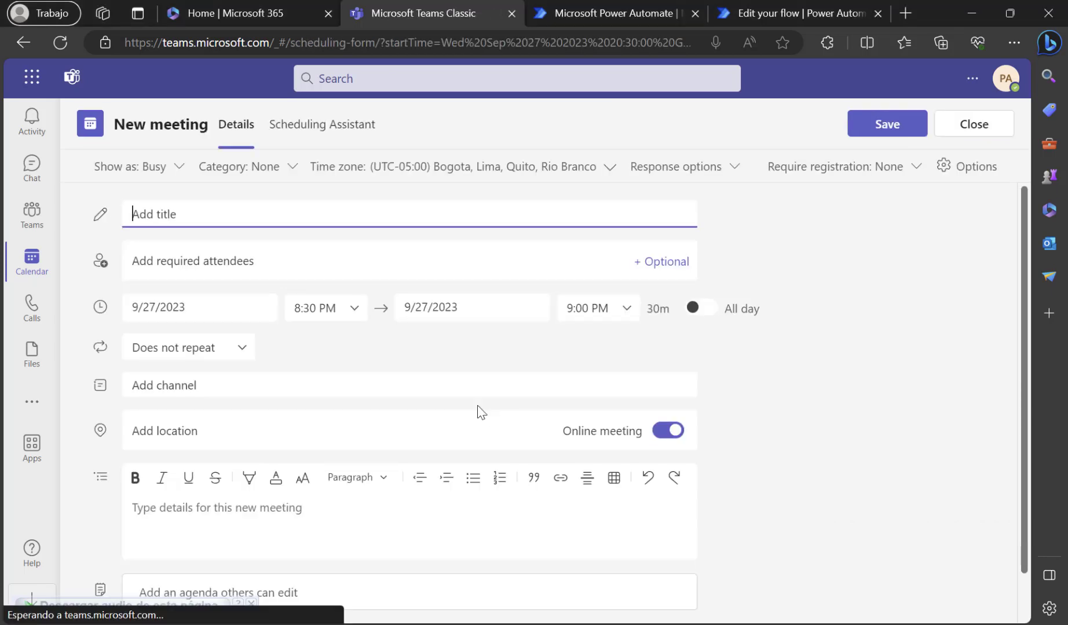
text(Automat)
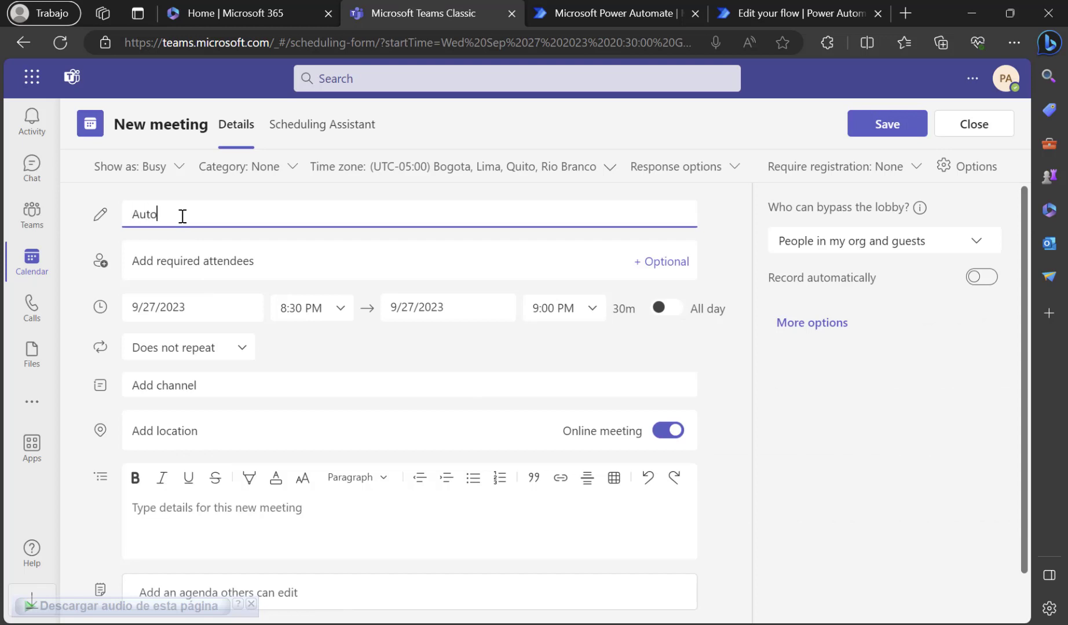
key(BackSpace)
key(BackSpace)
key(BackSpace)
key(BackSpace)
text(omate the work)
key(BackSpace)
text(ld)
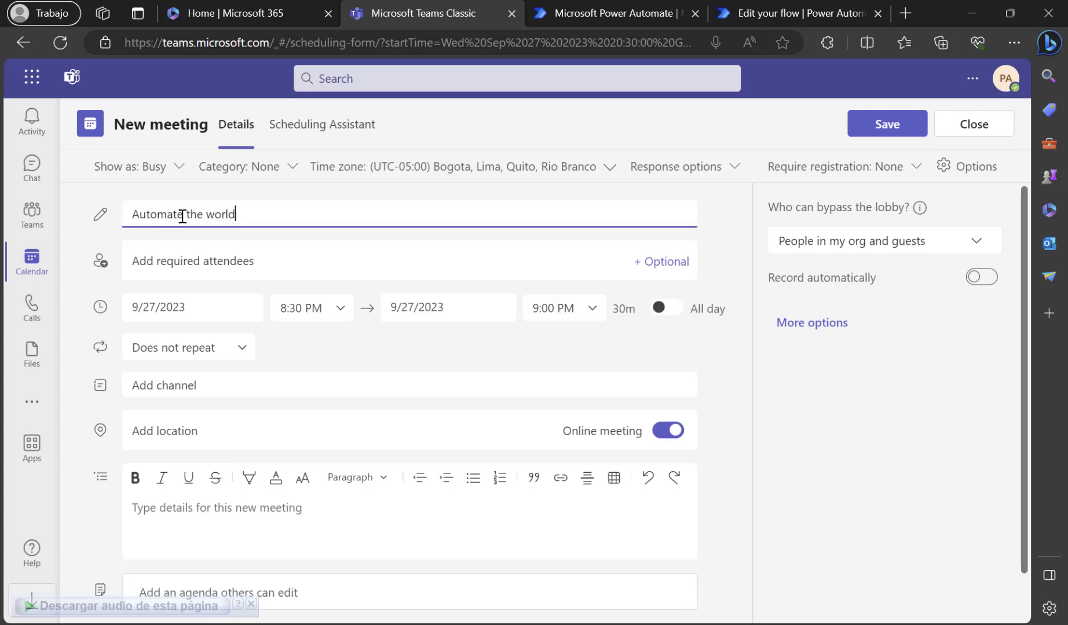
Step: Add one suggested attendee, change the start time to 8:35 PM, and send the invitation
click(230, 257)
text(ser)
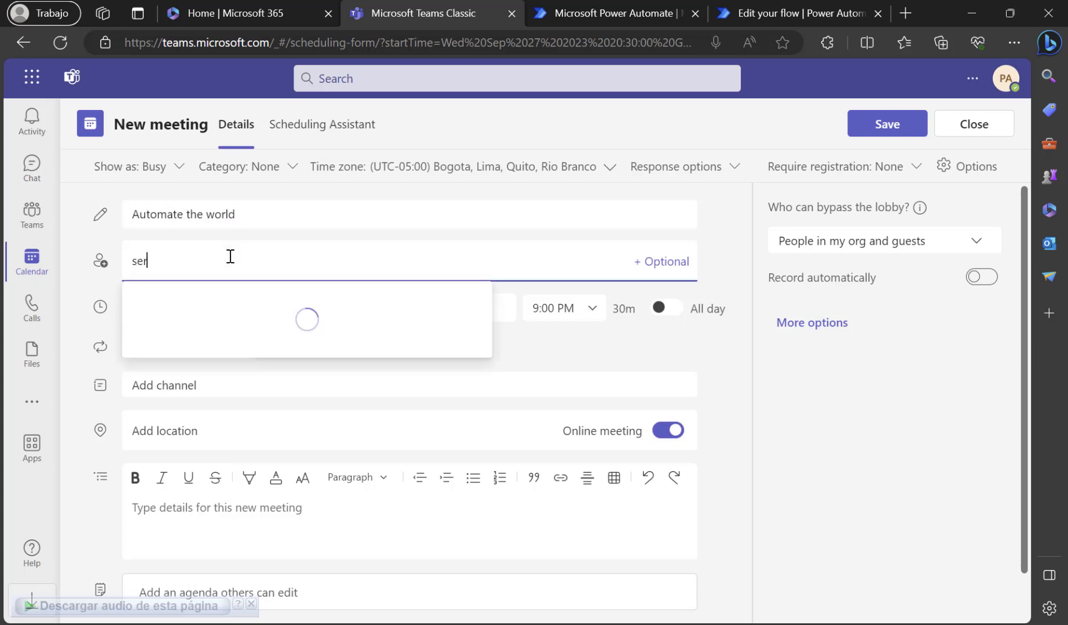
click(210, 296)
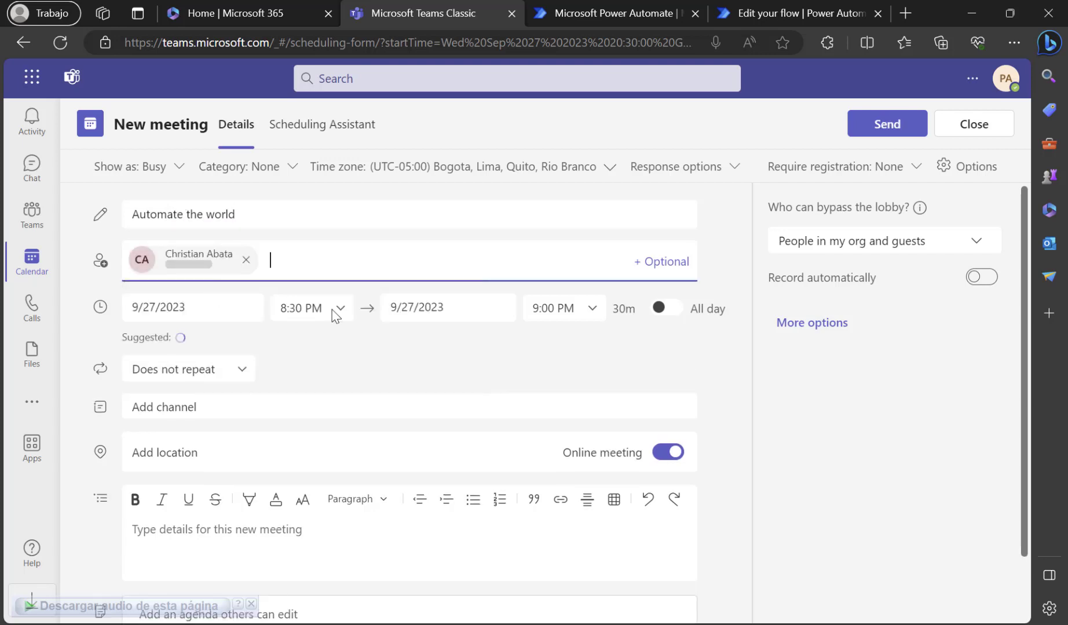
click(302, 308)
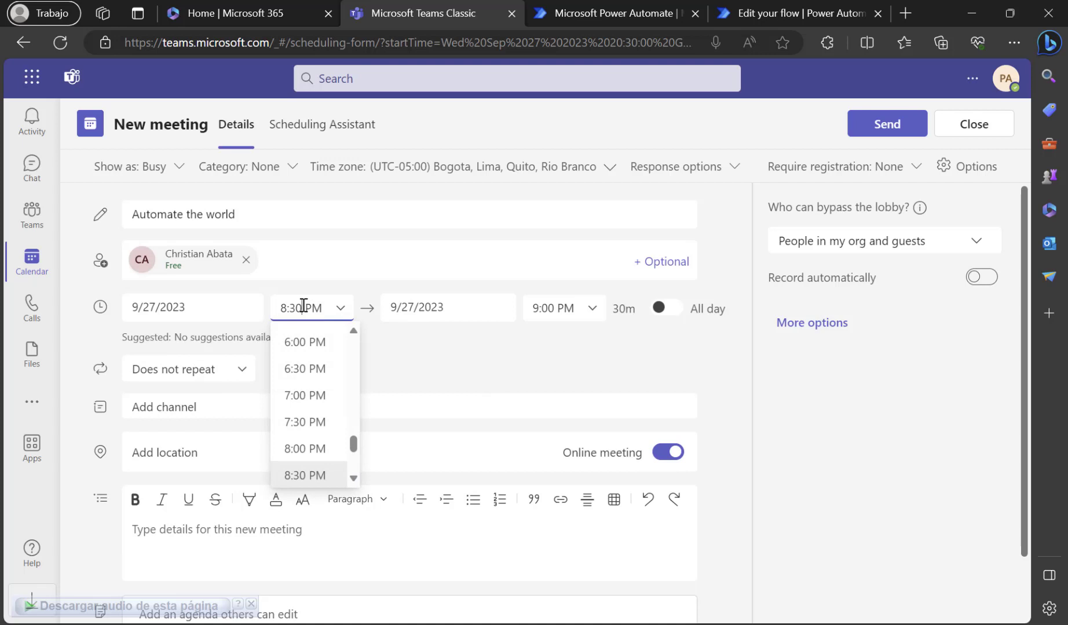
key(BackSpace)
text(5)
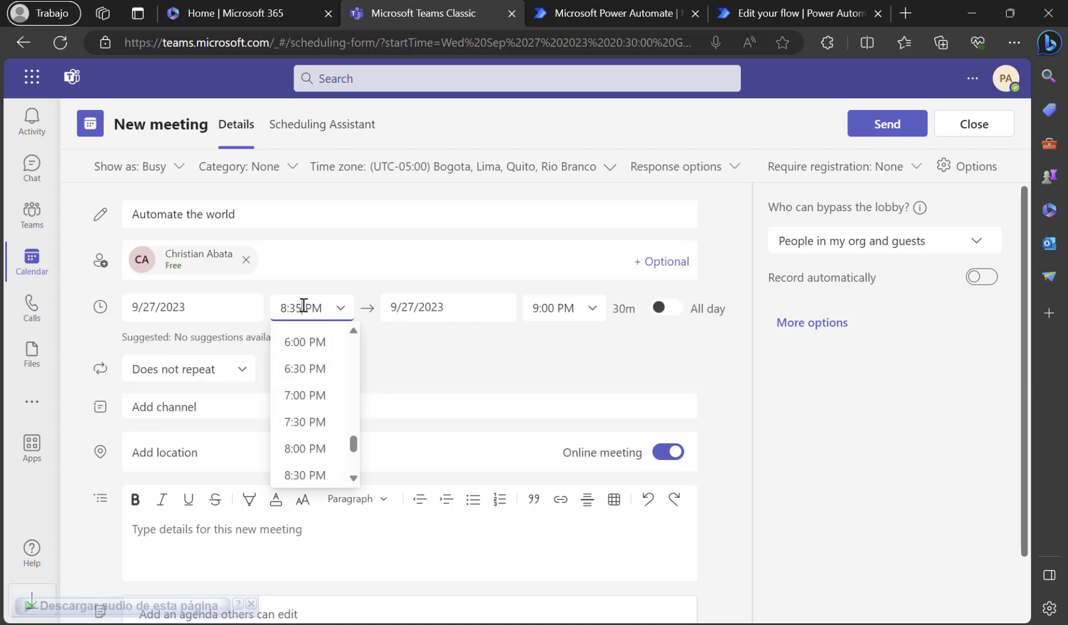
click(873, 133)
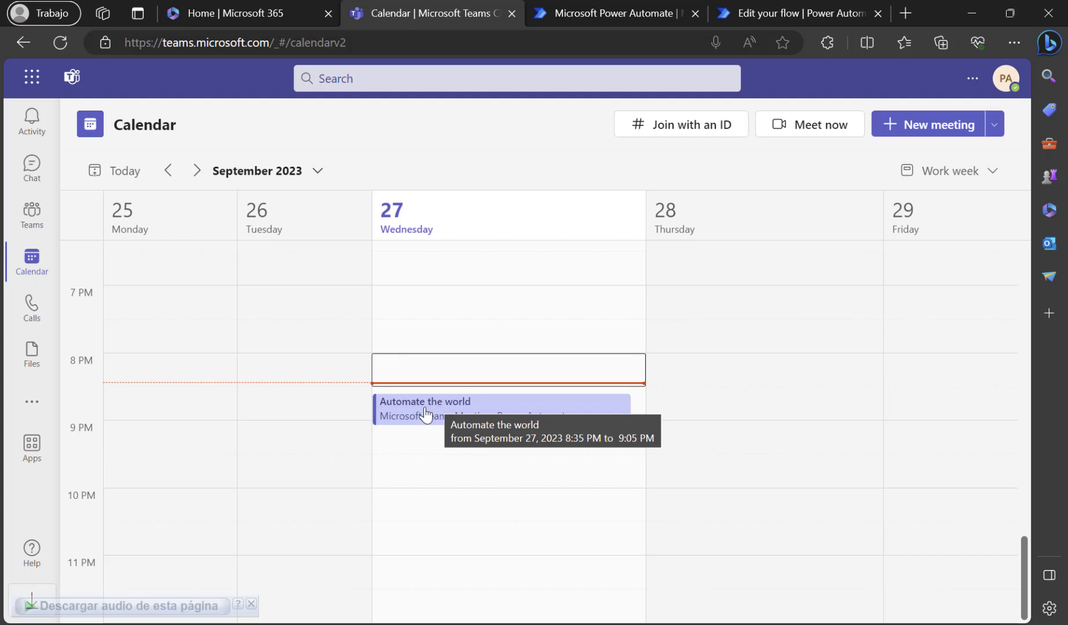
Step: Join the Automate the world meeting with the current audio settings
click(425, 414)
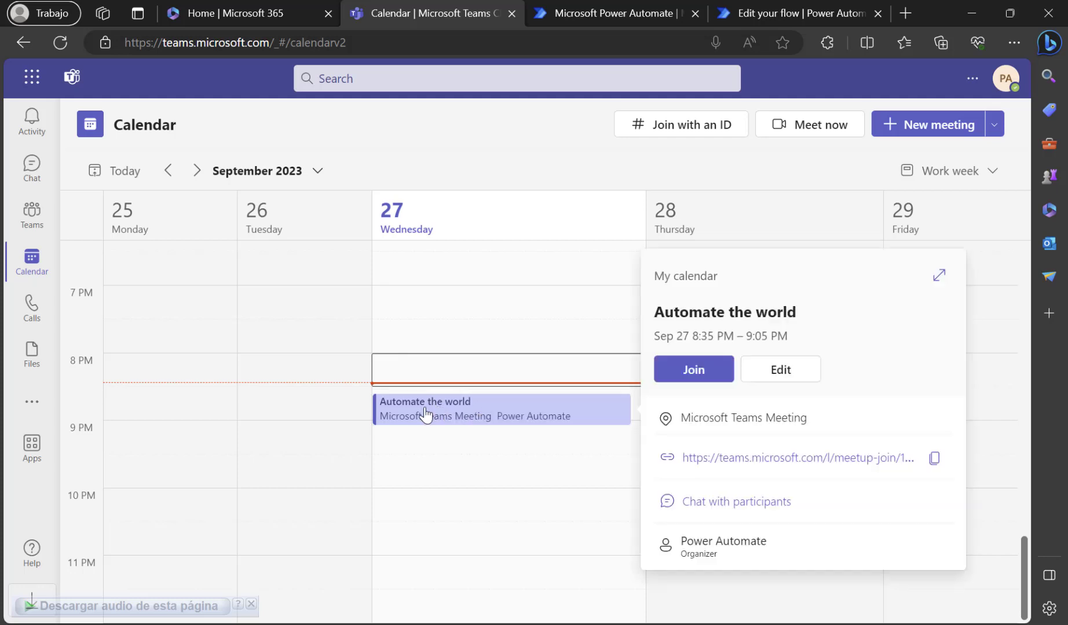
click(687, 376)
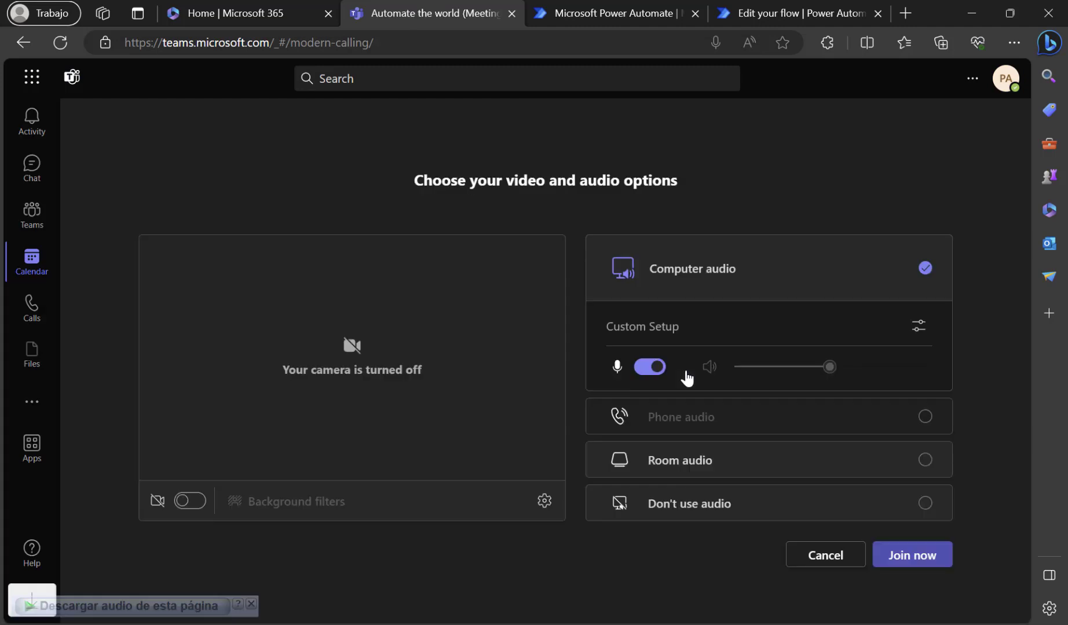
click(901, 551)
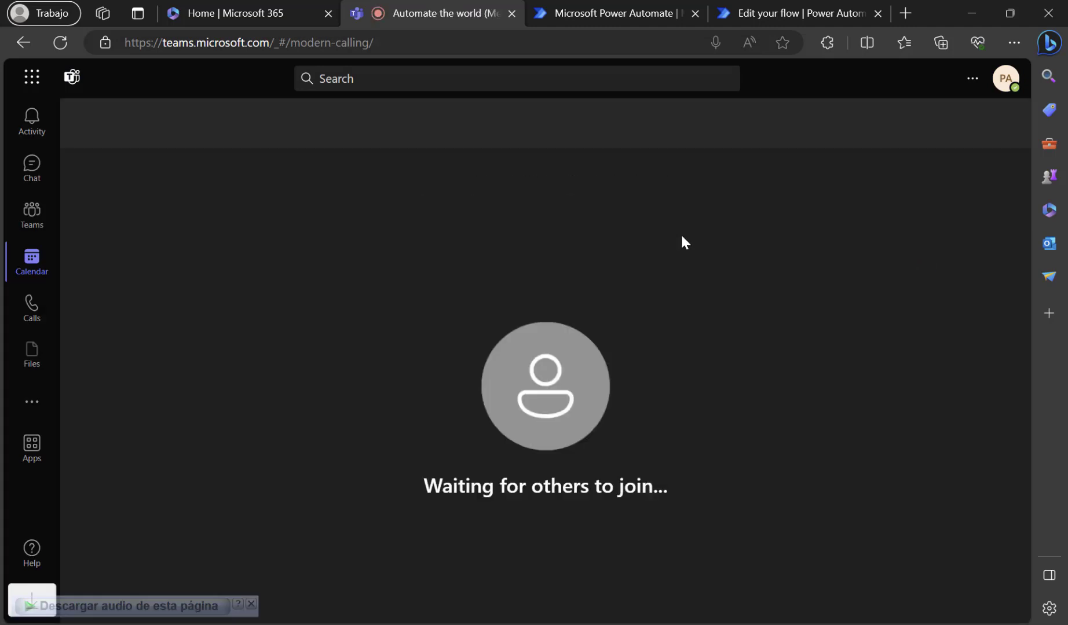
Step: Start recording and transcription from the More options menu
click(729, 132)
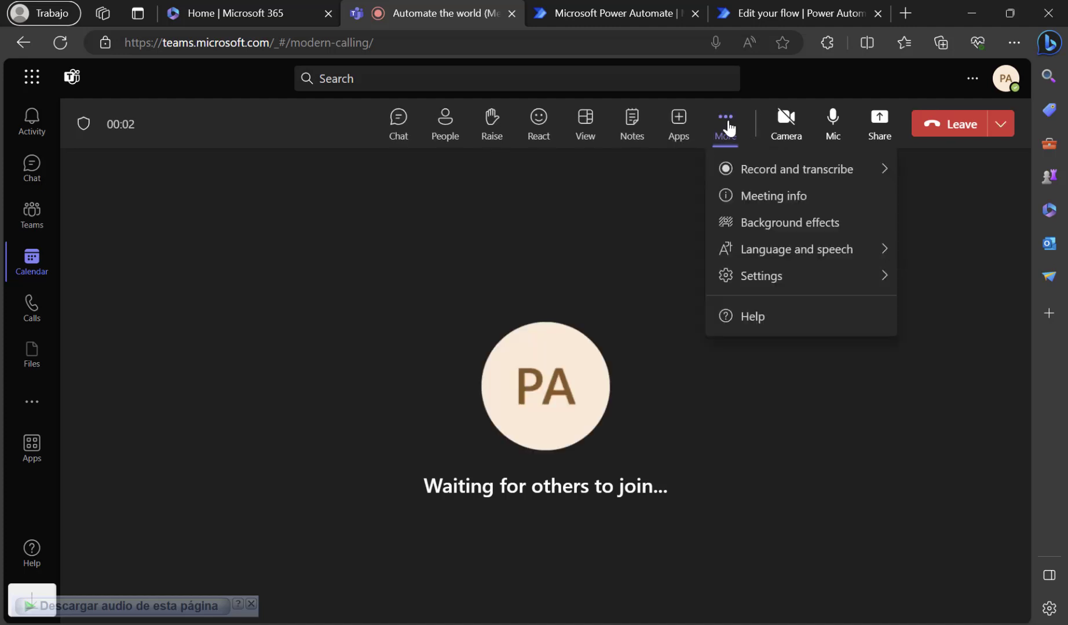
mouse_move(744, 178)
click(639, 179)
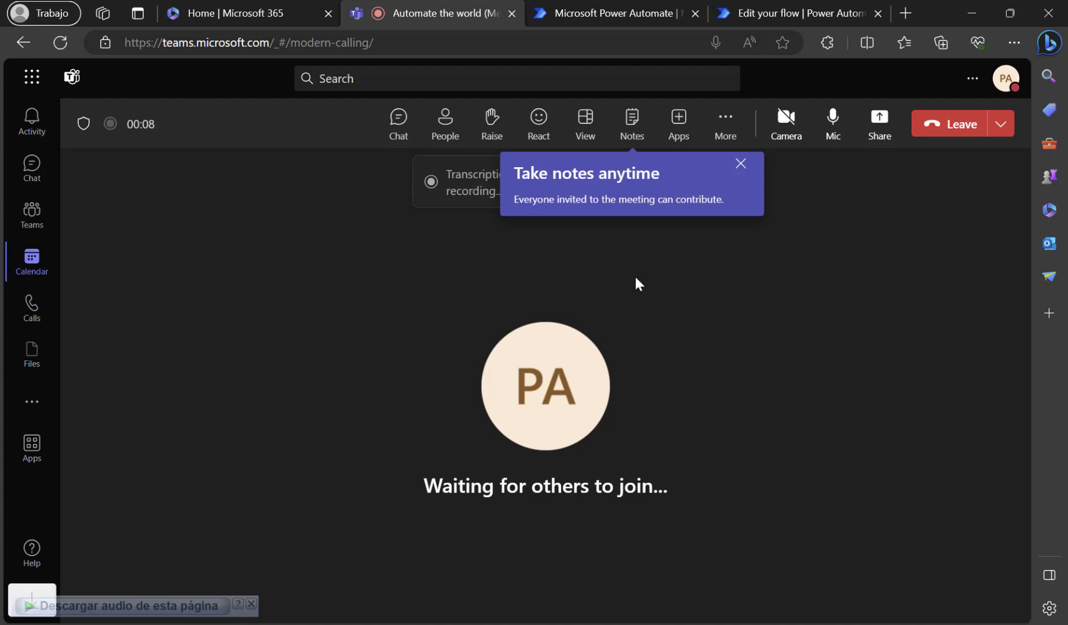
Step: Dismiss the Take notes anytime tip so the spoken purpose is captured in the live transcript
click(739, 164)
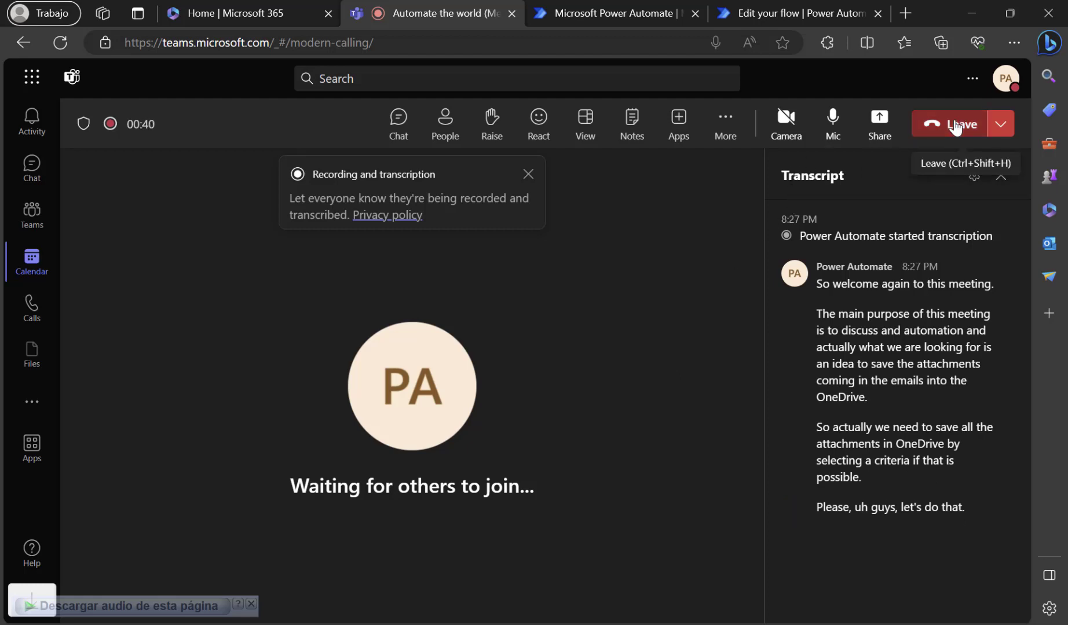
Step: Stop recording and transcription and confirm the stop
click(737, 131)
mouse_move(776, 169)
click(639, 174)
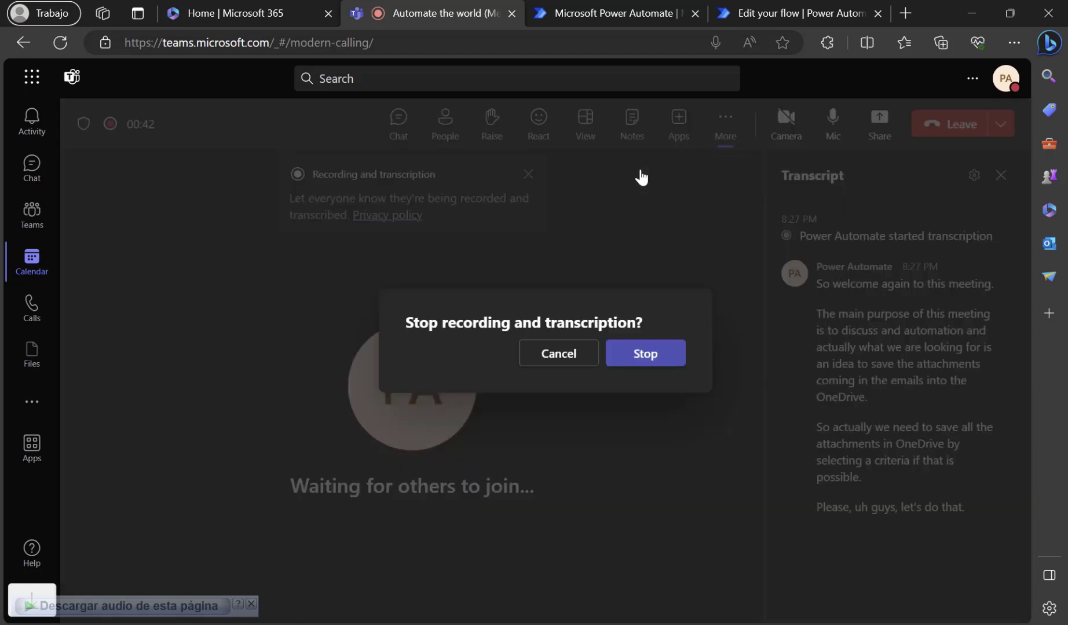
click(639, 355)
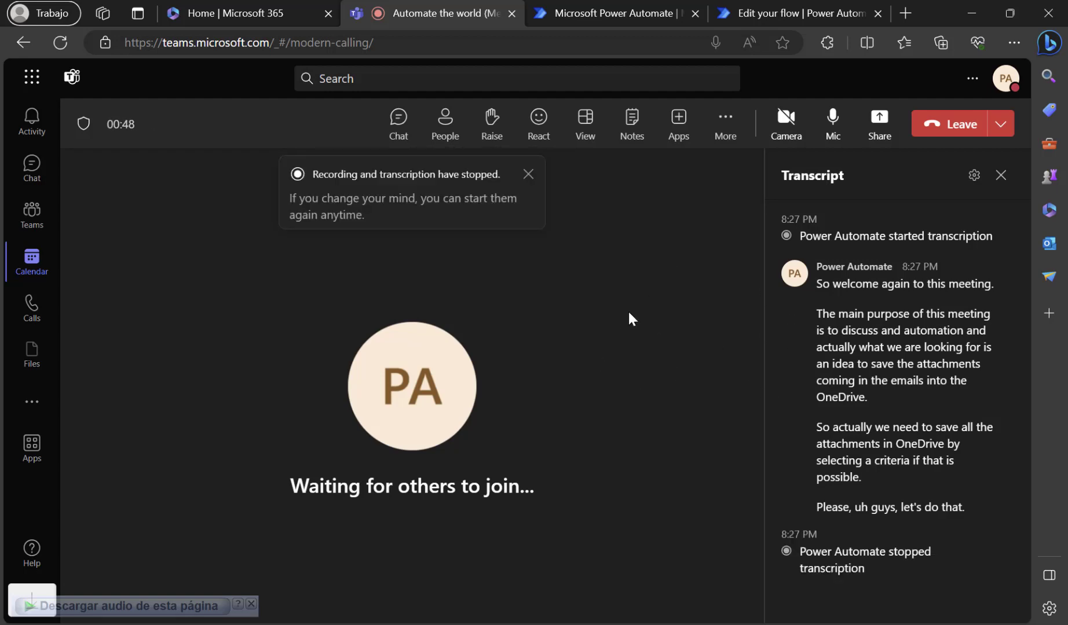
Step: Leave the meeting and minimize the remote desktop to get back to the Teams calendar
click(925, 135)
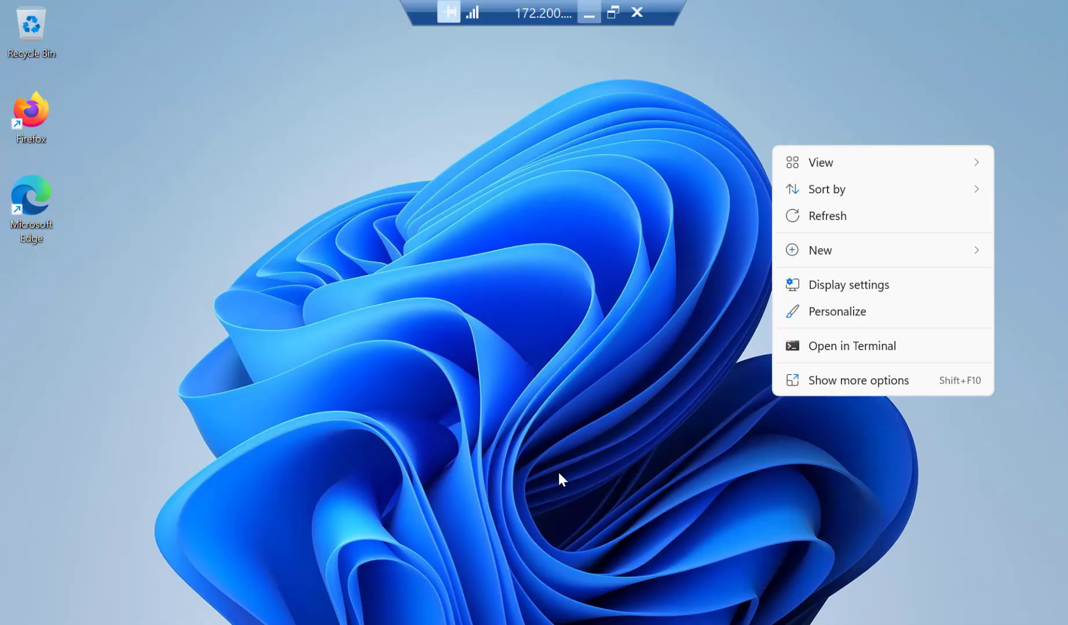
click(474, 378)
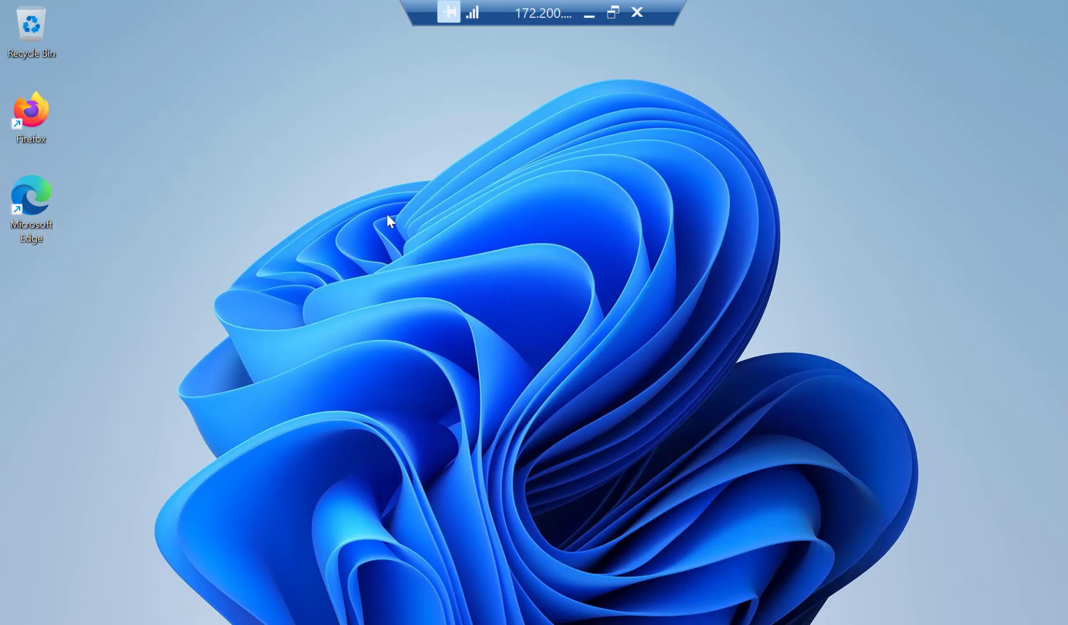
click(590, 15)
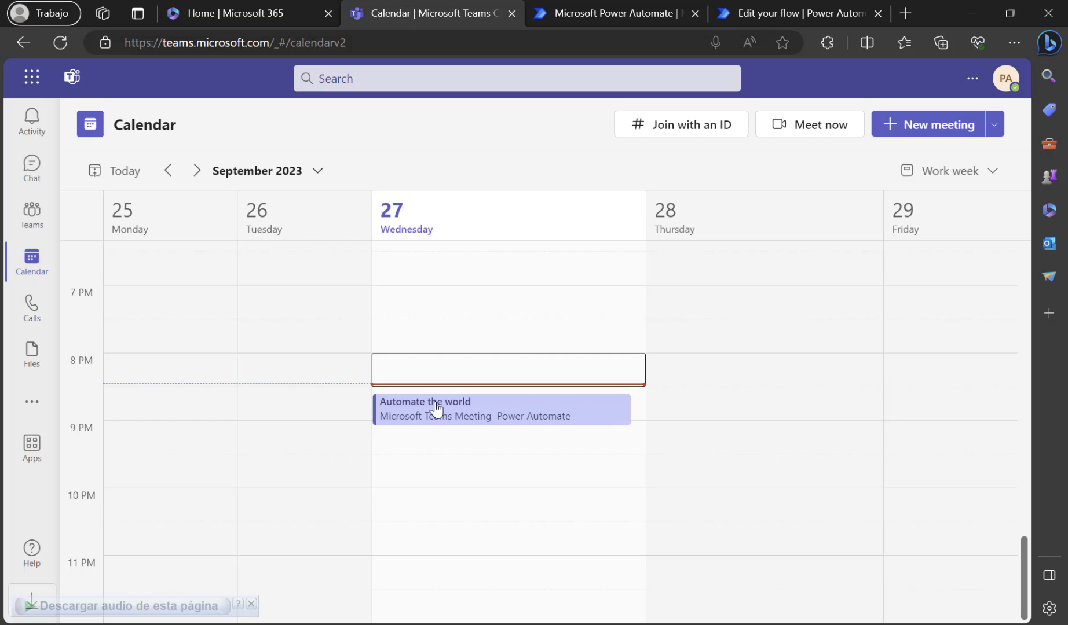
Step: Open the GetMeeting Info v2 flow from My flows and refresh its 28-day run history
click(599, 7)
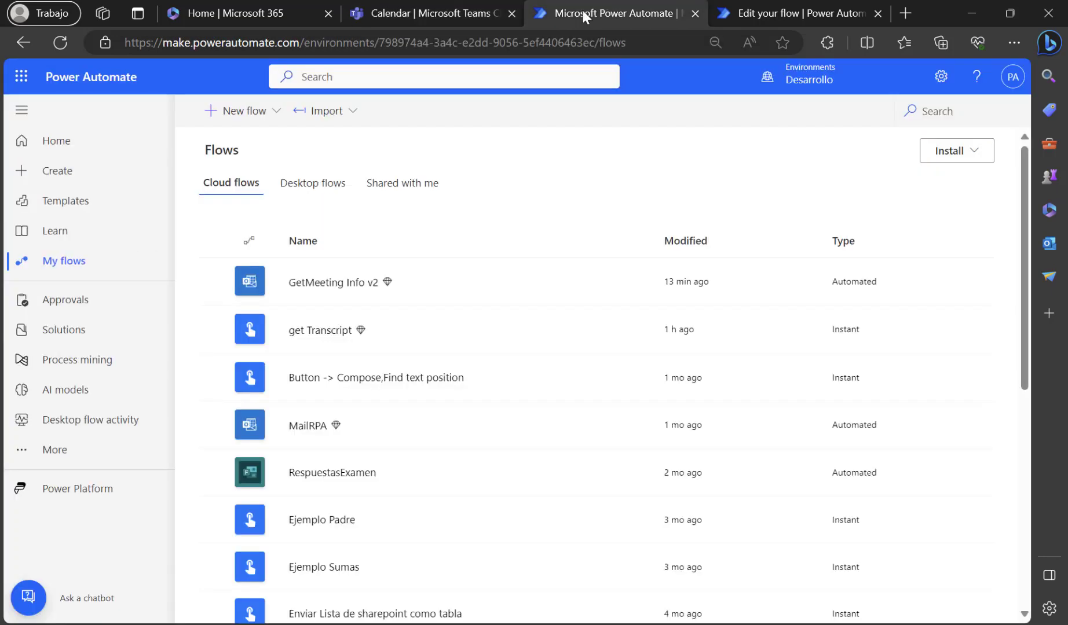
click(368, 287)
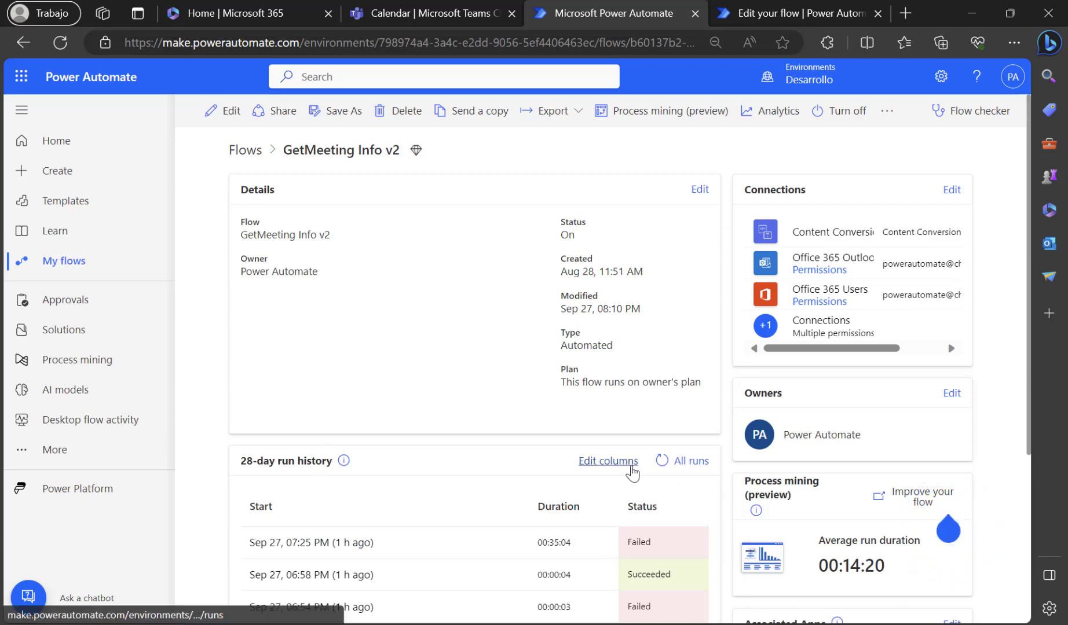
click(661, 461)
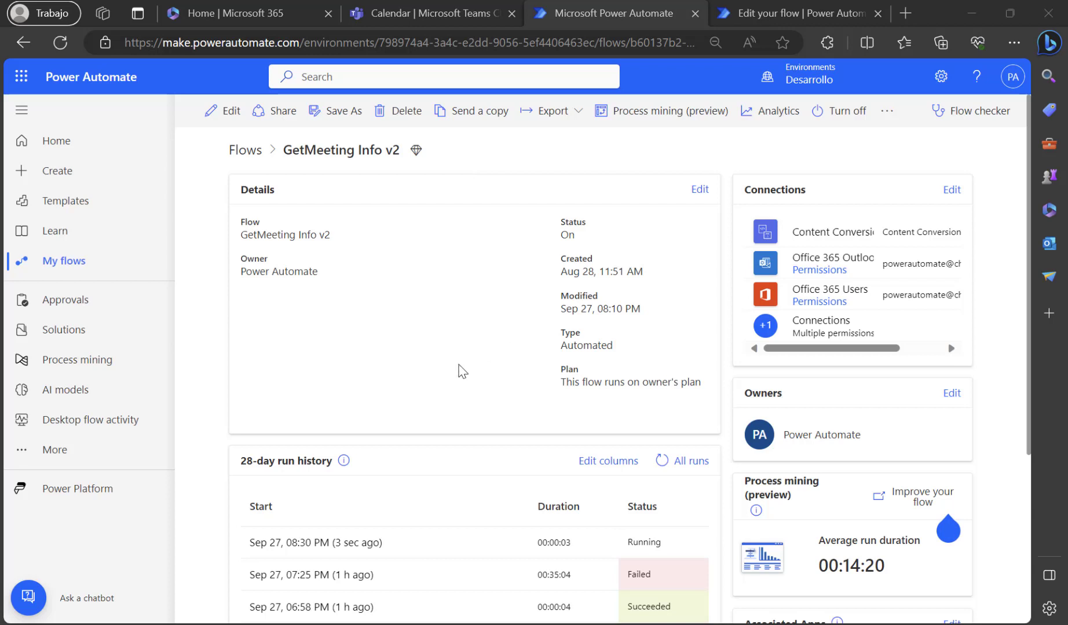
Step: Open the newest run and confirm the Minutes step input is 30
click(352, 543)
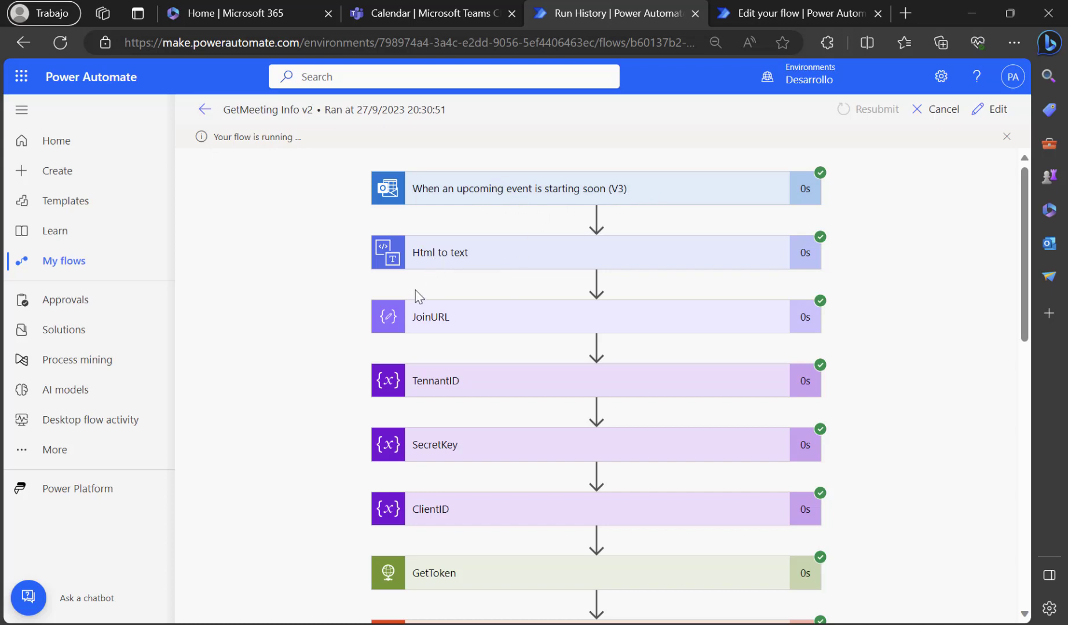
scroll(525, 382, down, 3)
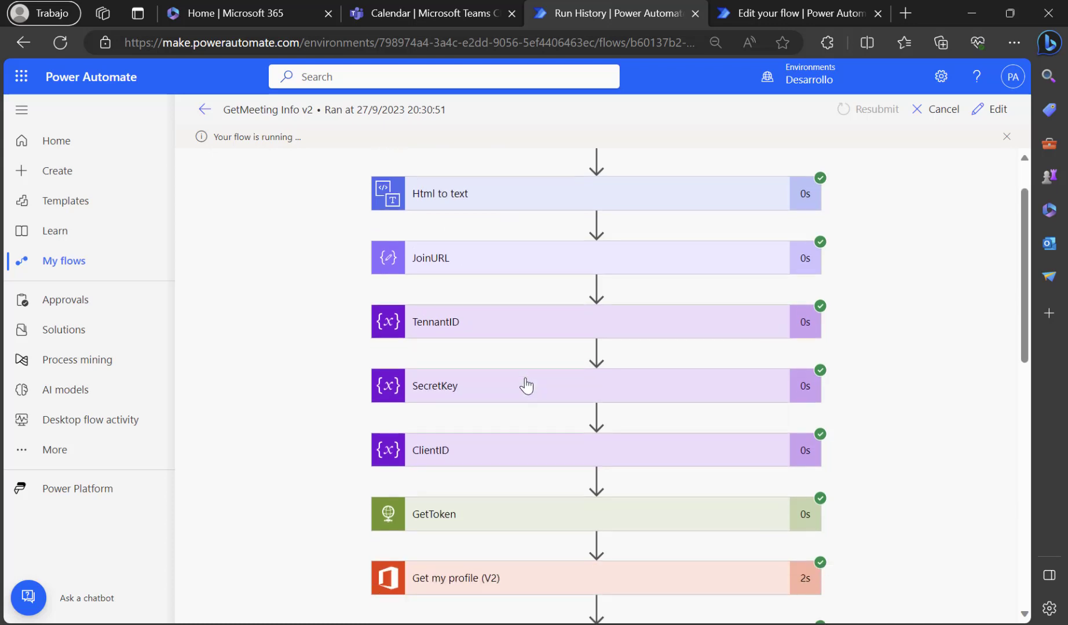
scroll(526, 385, down, 3)
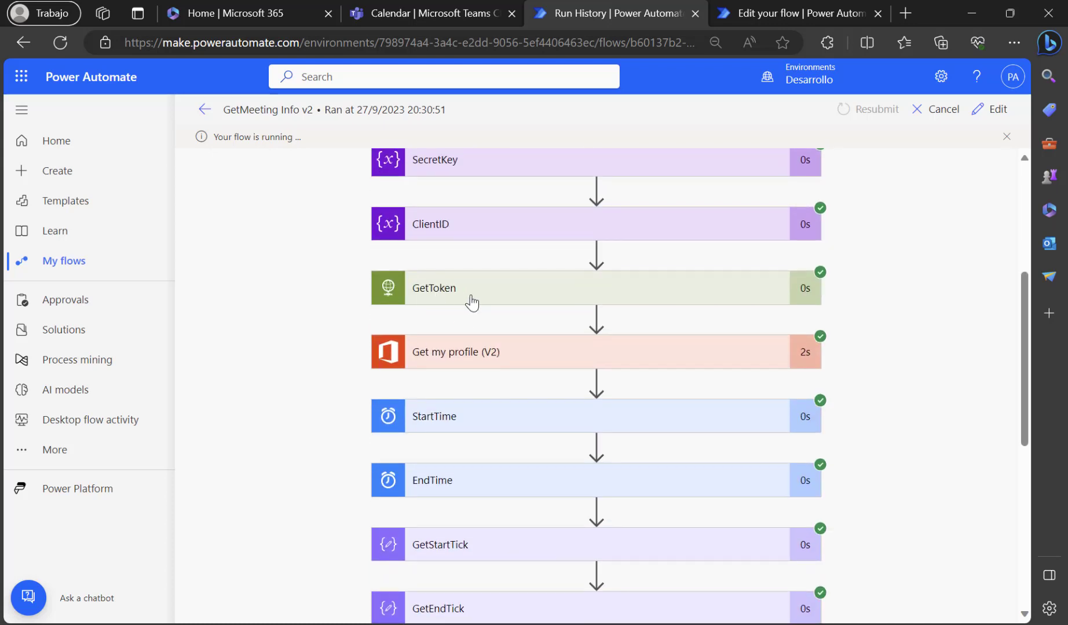
scroll(388, 296, down, 3)
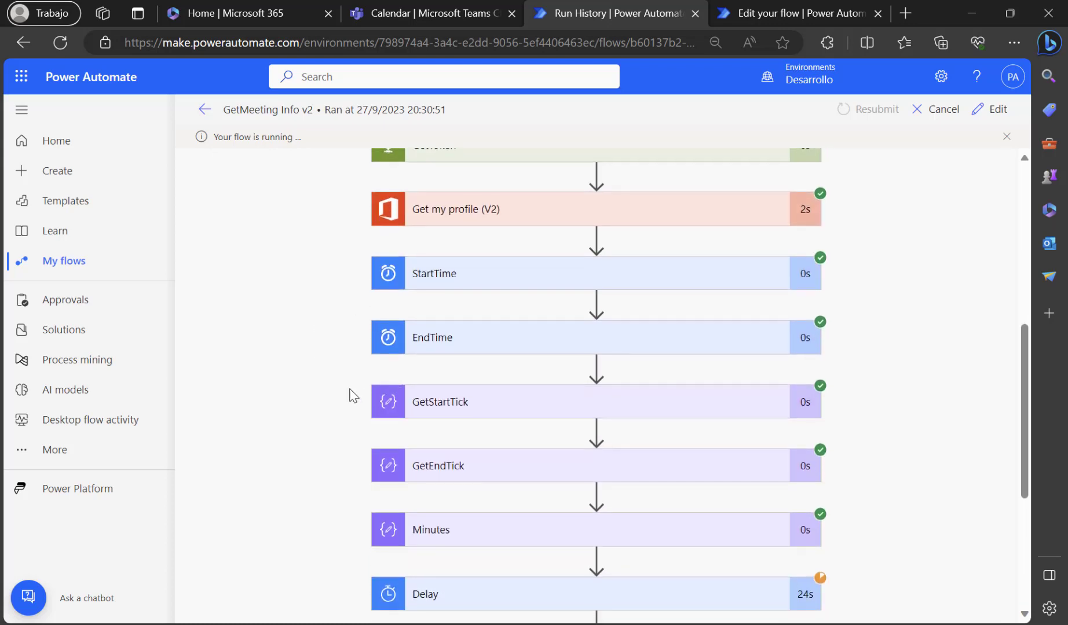
scroll(354, 396, down, 3)
click(477, 394)
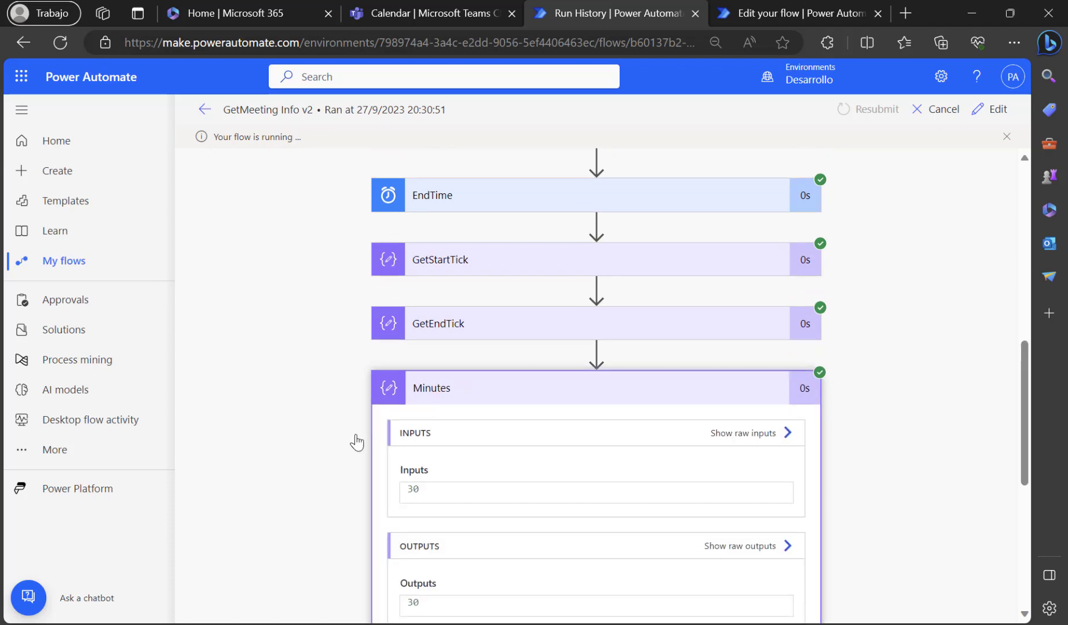
drag(436, 489, 348, 488)
Step: Expand the Delay step and confirm its count is 35 minutes
scroll(348, 424, down, 3)
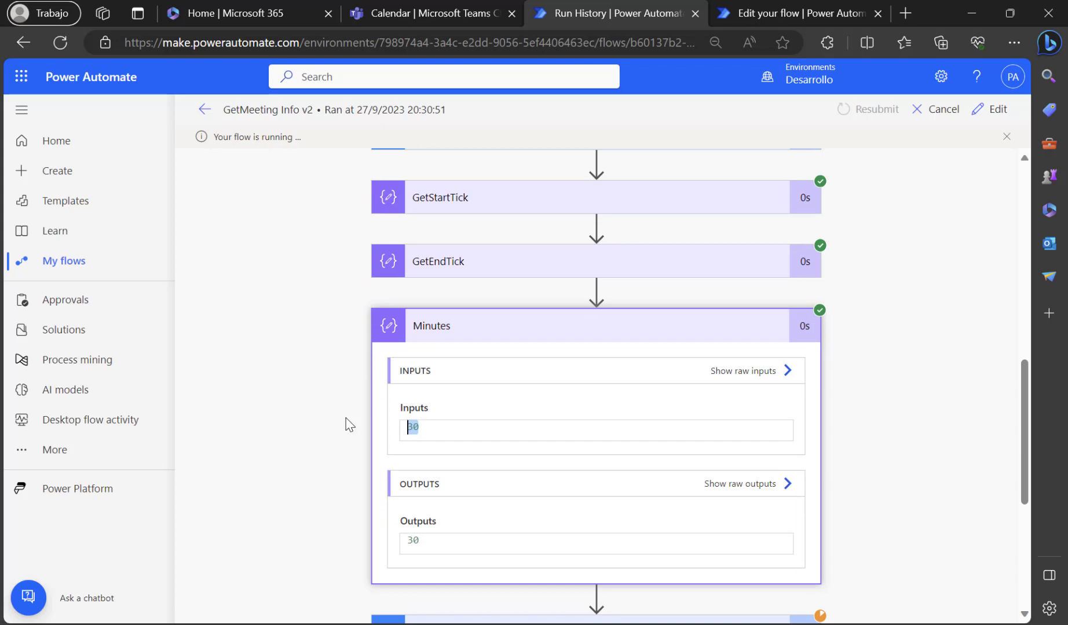
click(460, 562)
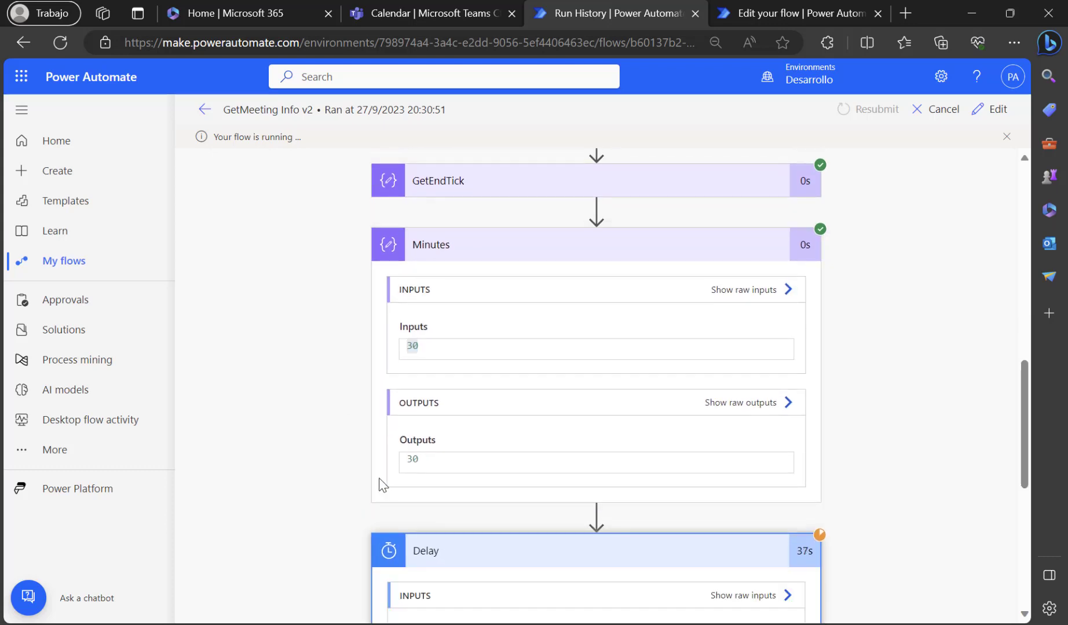
scroll(377, 484, down, 3)
drag(430, 513, 360, 505)
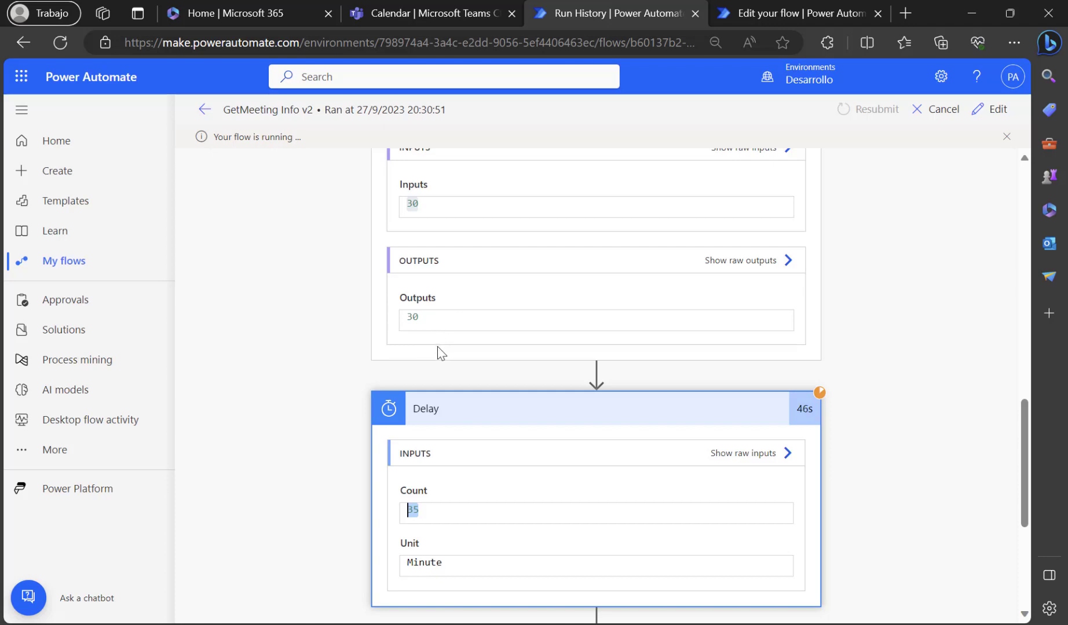
click(431, 508)
scroll(341, 447, down, 5)
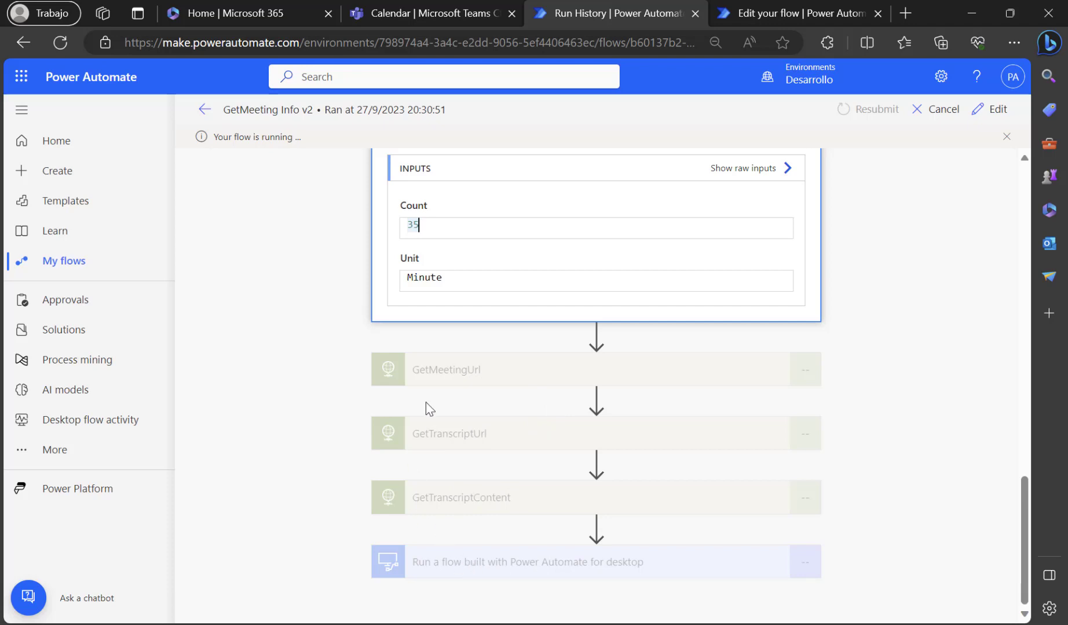
Step: Collapse Delay, read the WEBVTT transcript in GetTranscriptContent's Body output, then switch to the remote desktop
click(464, 154)
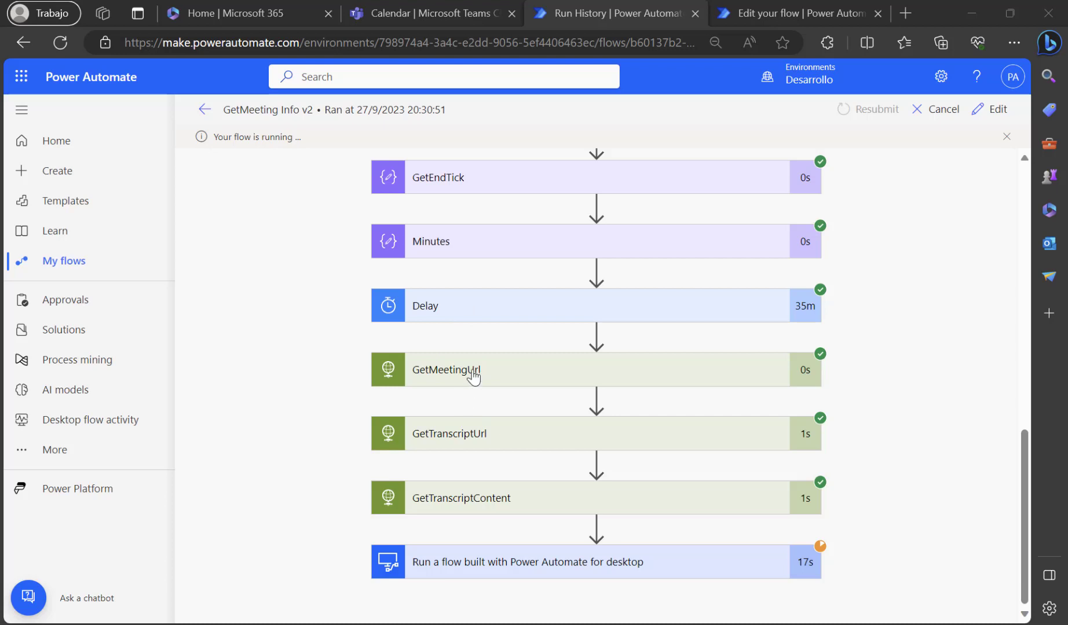
click(501, 500)
scroll(477, 460, down, 10)
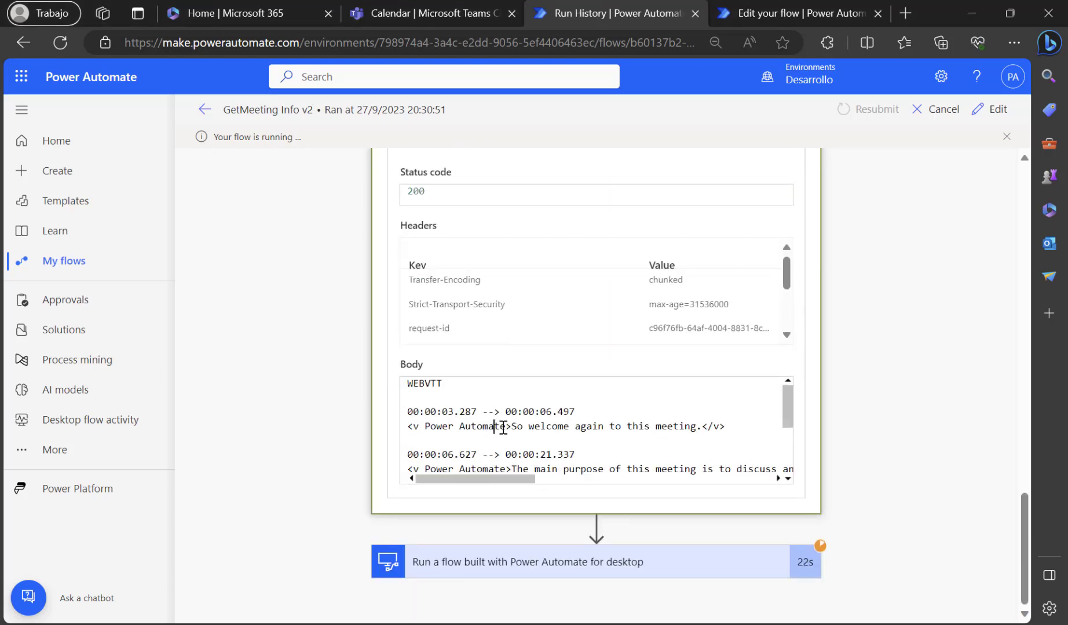
drag(494, 427, 517, 427)
scroll(604, 439, down, 3)
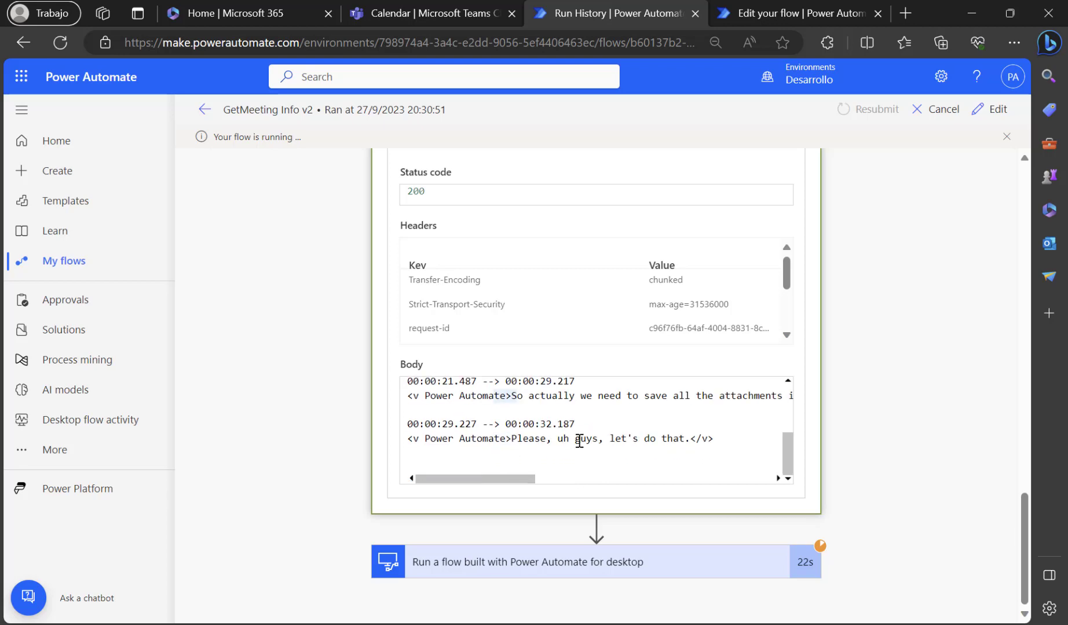
click(652, 550)
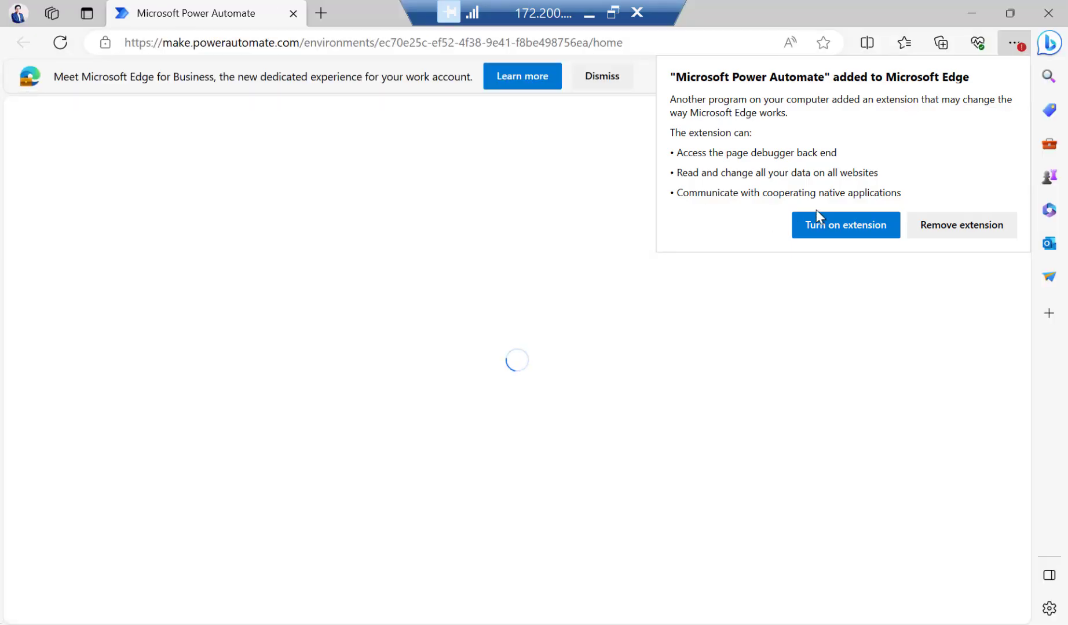
Step: Turn on the Power Automate extension from Edge's notice in the remote session
click(828, 223)
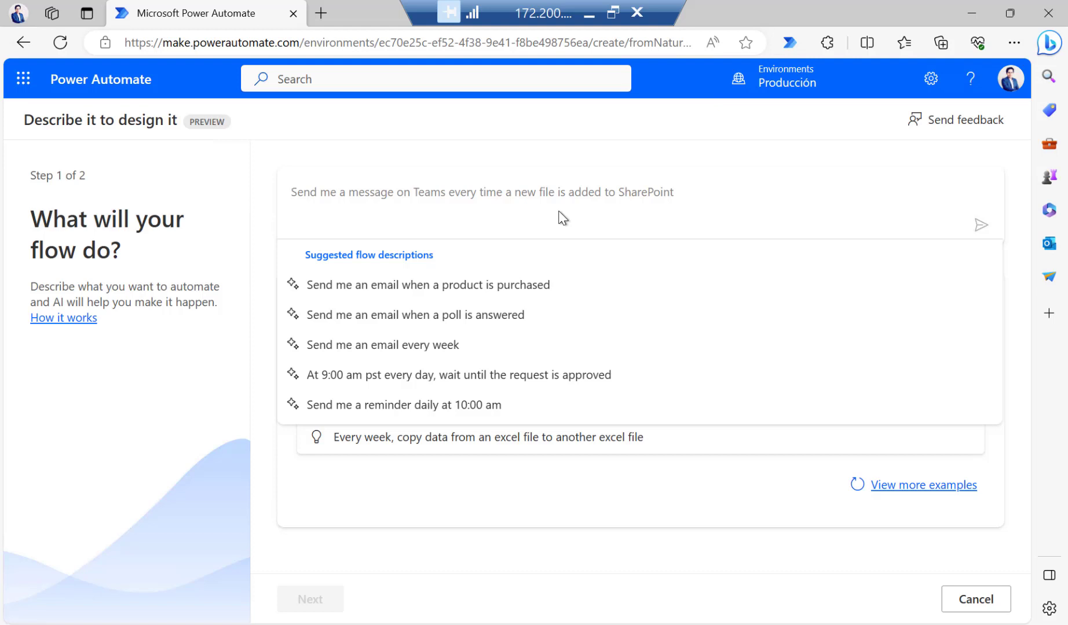
Step: Paste the meeting transcript as the flow description, accept the suggested email-to-OneDrive flow, and create it
key(ctrl+v)
key(Return)
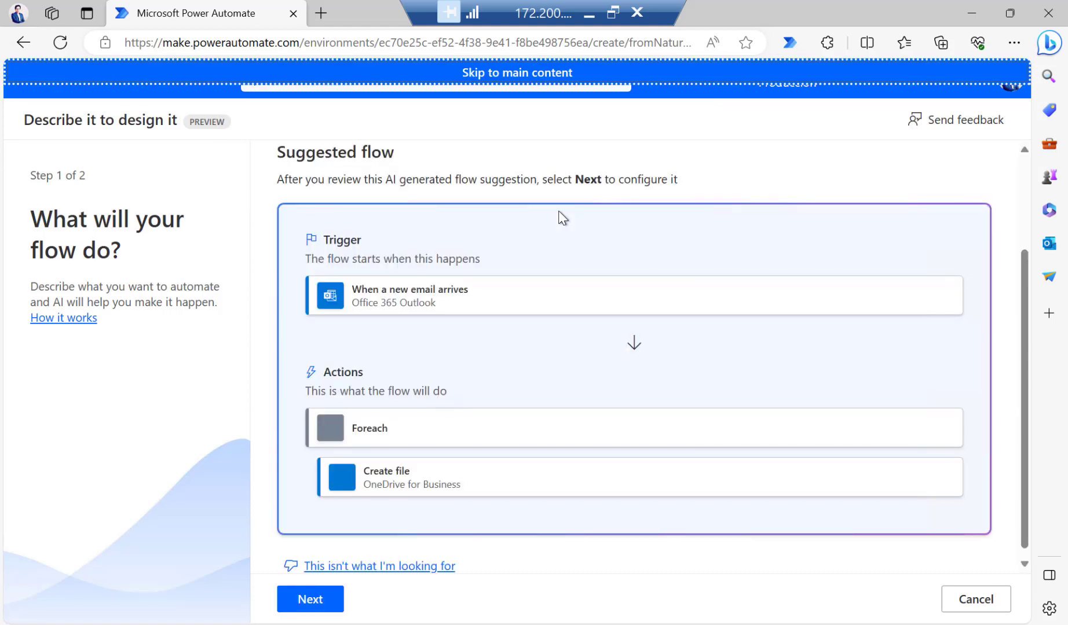
key(Return)
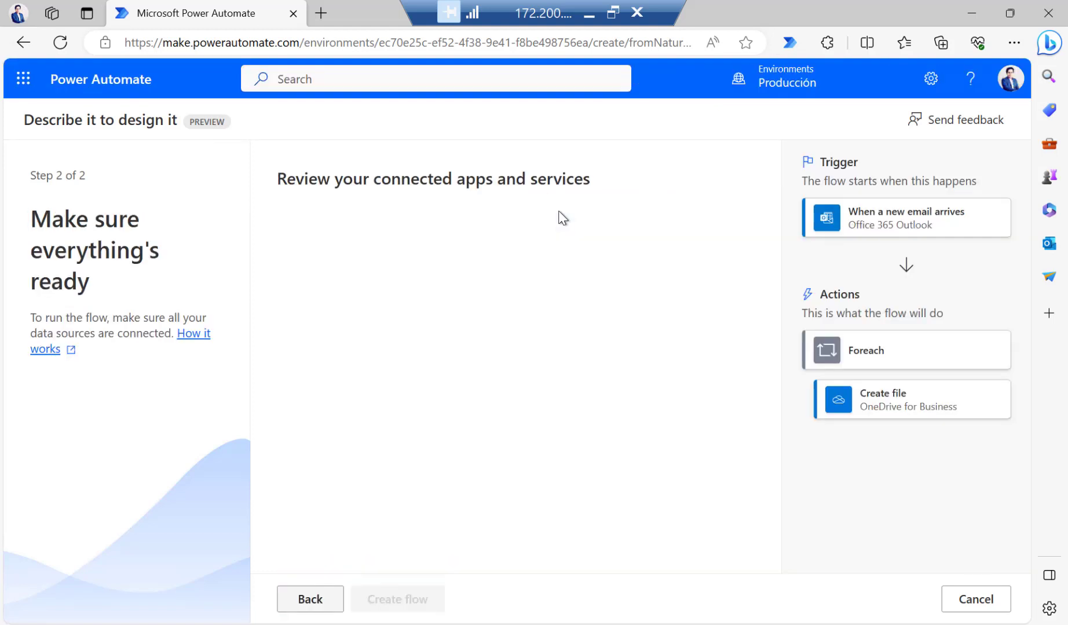
key(Return)
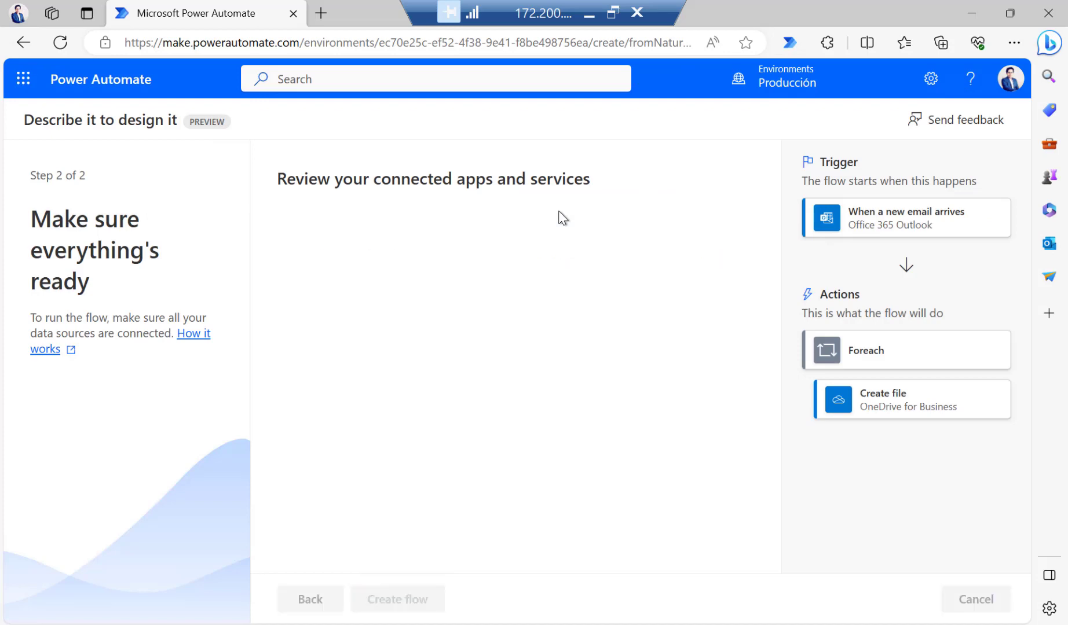